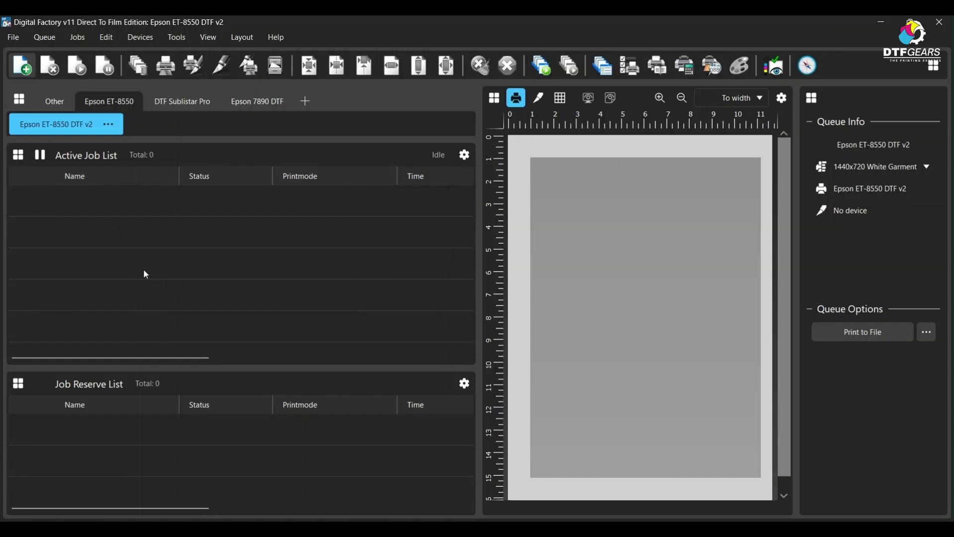
# Begin adding an image job to the empty Epson ET-8550 DTF v2 queue with Add Job.
pyautogui.click(25, 68)
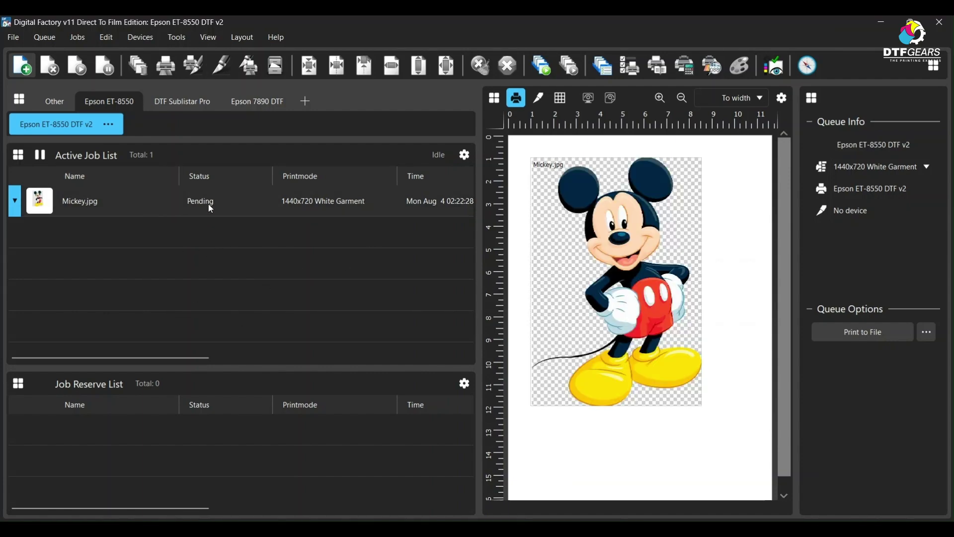
# Select the imported Mickey.jpg job and open it onto a DTF A3 page.
pyautogui.click(14, 201)
pyautogui.click(13, 201)
pyautogui.click(221, 203)
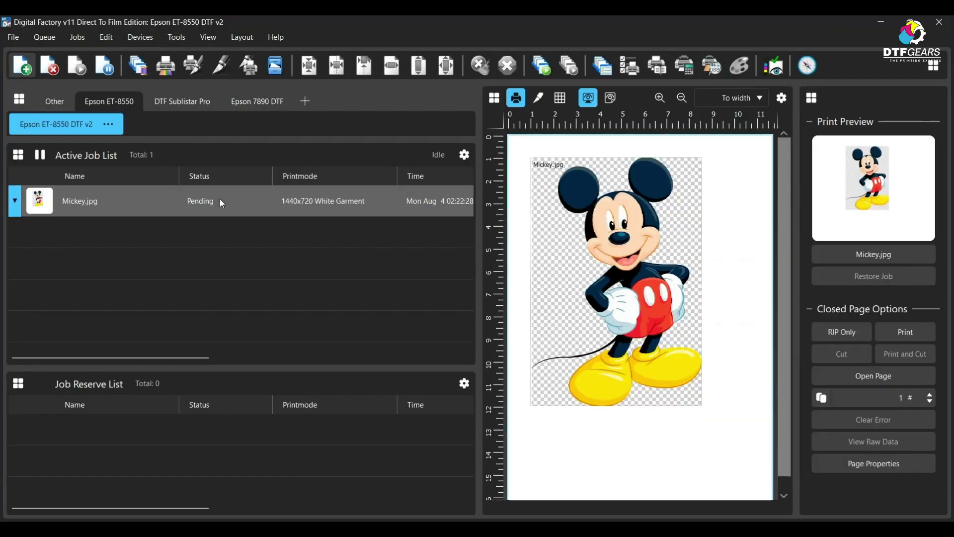
pyautogui.click(887, 380)
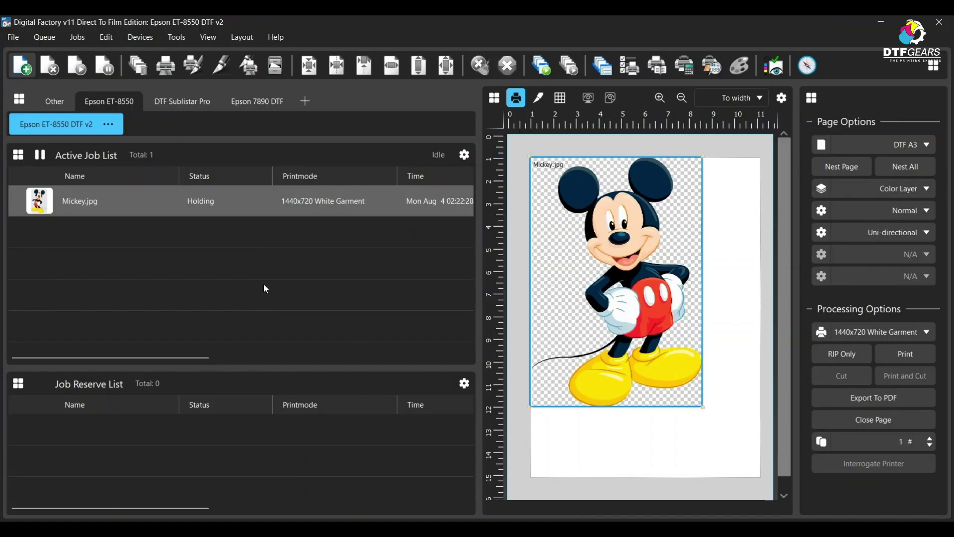
# Scale Mickey to 51.12% (3.88 × 5.61 in) and move it to X 1.20, Y 1.35 in.
pyautogui.click(548, 237)
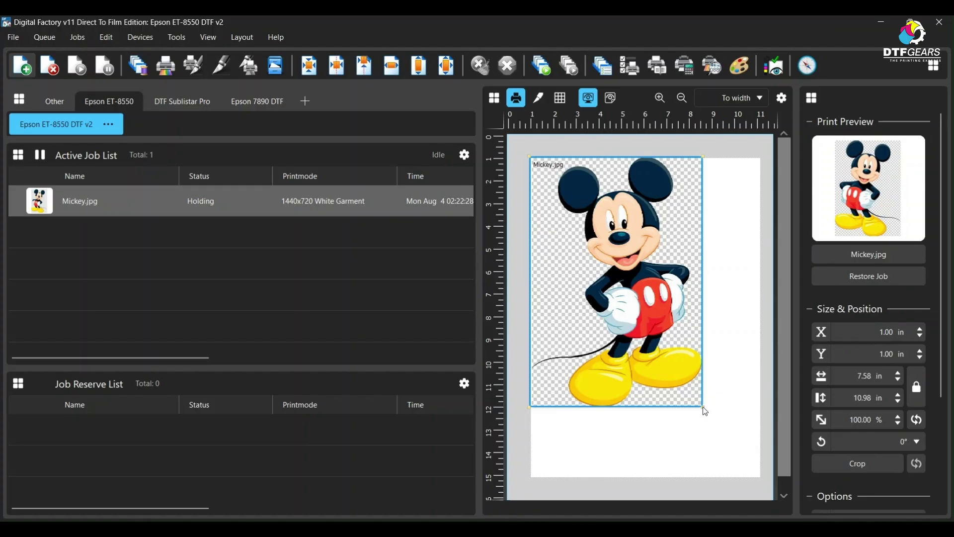
pyautogui.moveTo(703, 407); pyautogui.dragTo(619, 286)
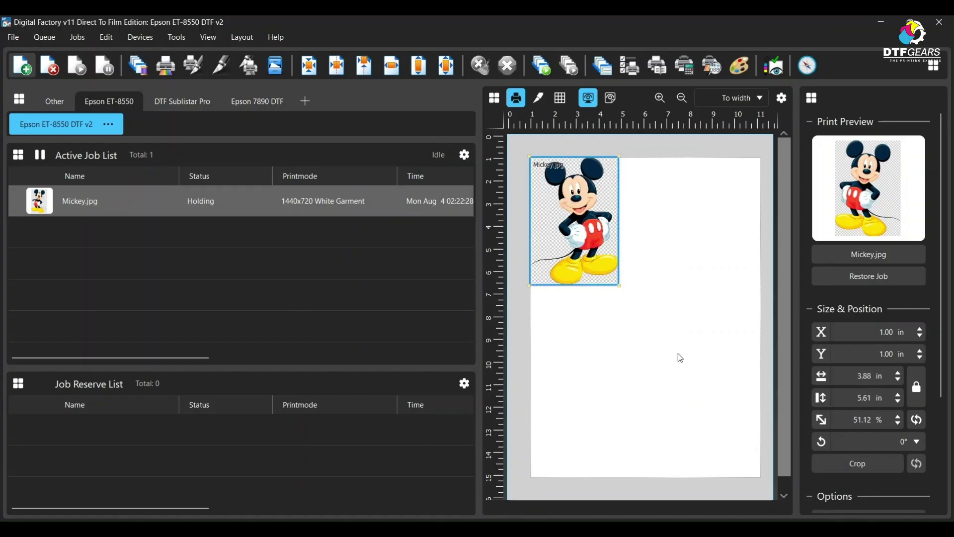
pyautogui.moveTo(576, 211); pyautogui.dragTo(581, 219)
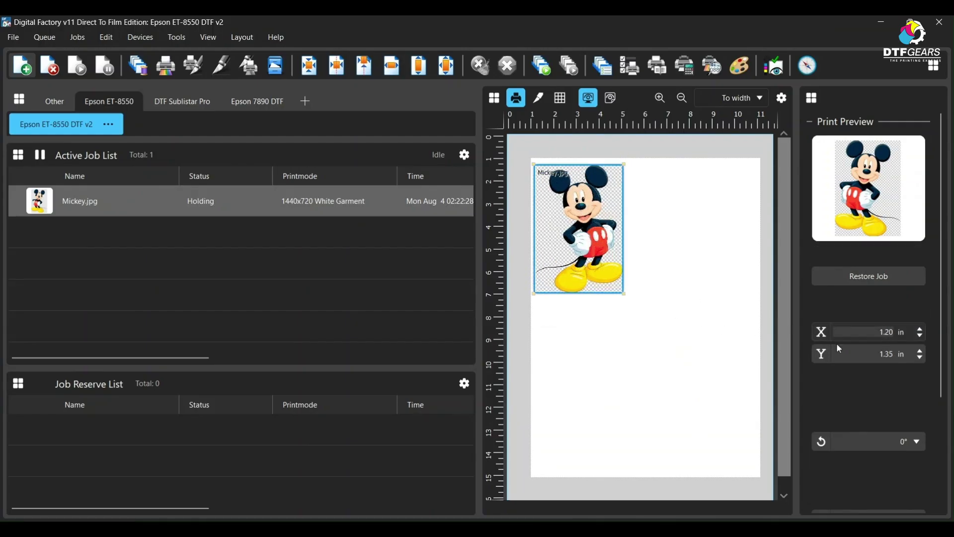
pyautogui.click(874, 332)
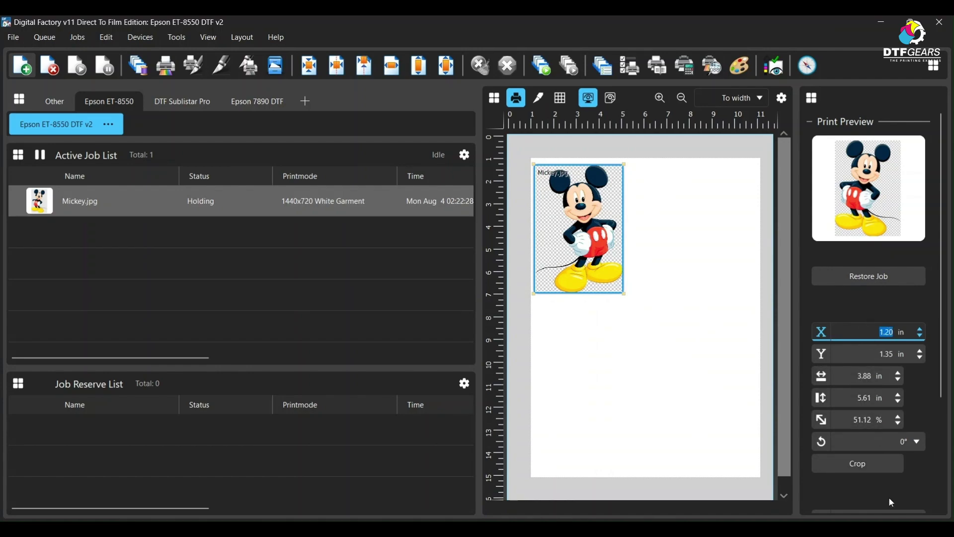
# Set the Mickey image width to 4.00 in.
pyautogui.click(863, 377)
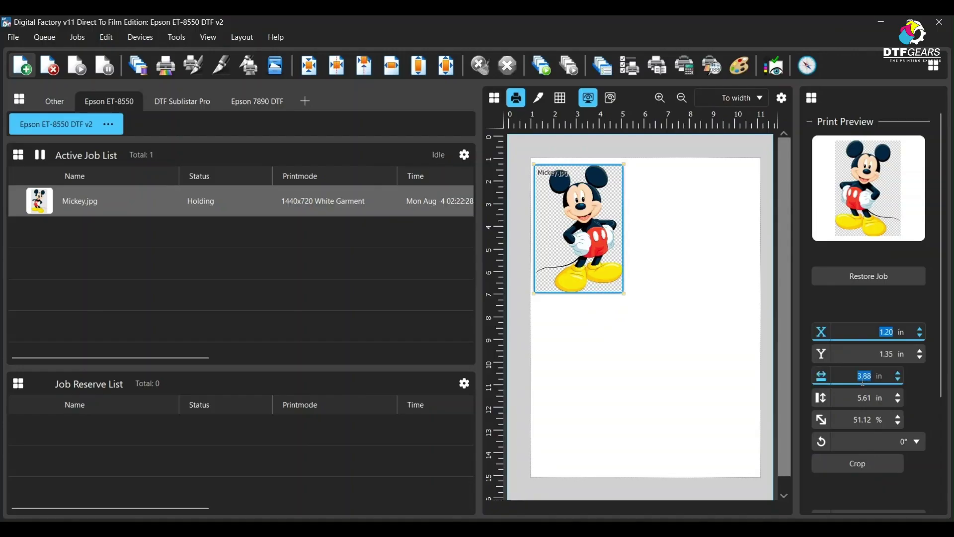
pyautogui.write('5')
pyautogui.press('Return')
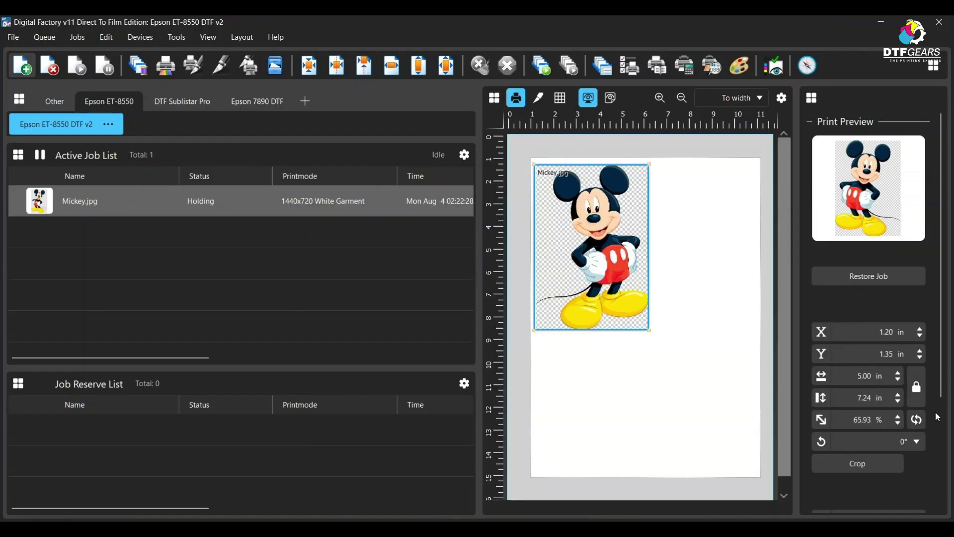
pyautogui.click(858, 376)
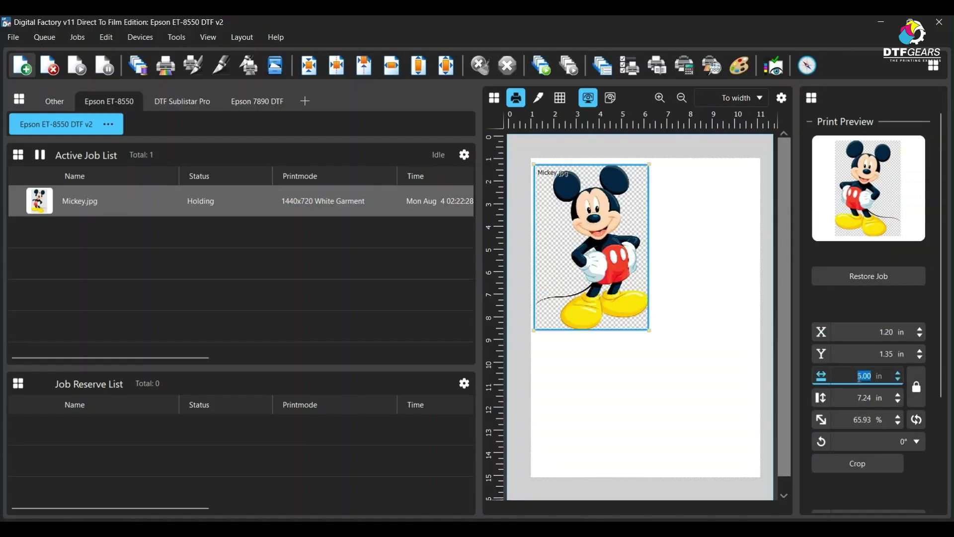
pyautogui.write('4')
pyautogui.press('Return')
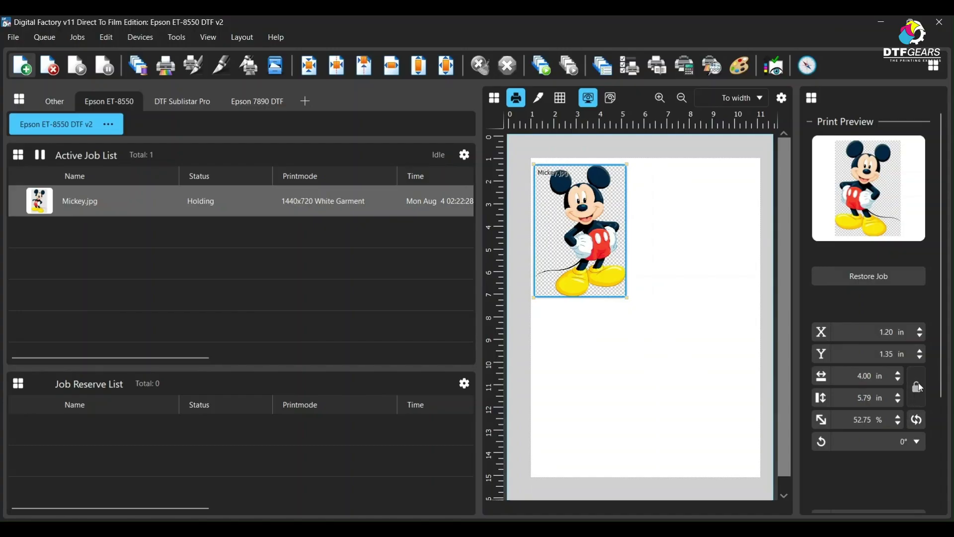
# Unlock the aspect ratio and set the height to 5.00 in.
pyautogui.click(918, 386)
pyautogui.click(900, 400)
pyautogui.doubleClick(899, 400)
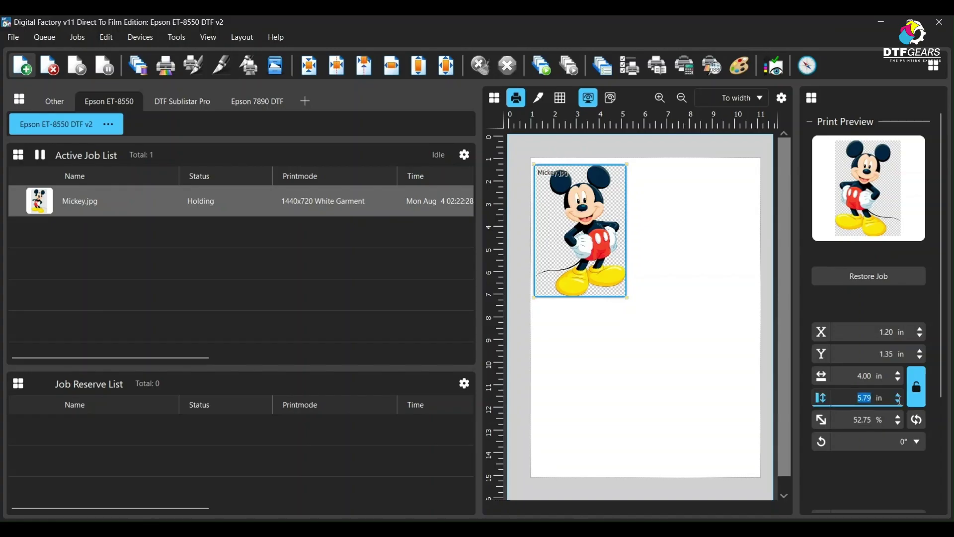
pyautogui.write('5')
pyautogui.press('Return')
pyautogui.click(662, 359)
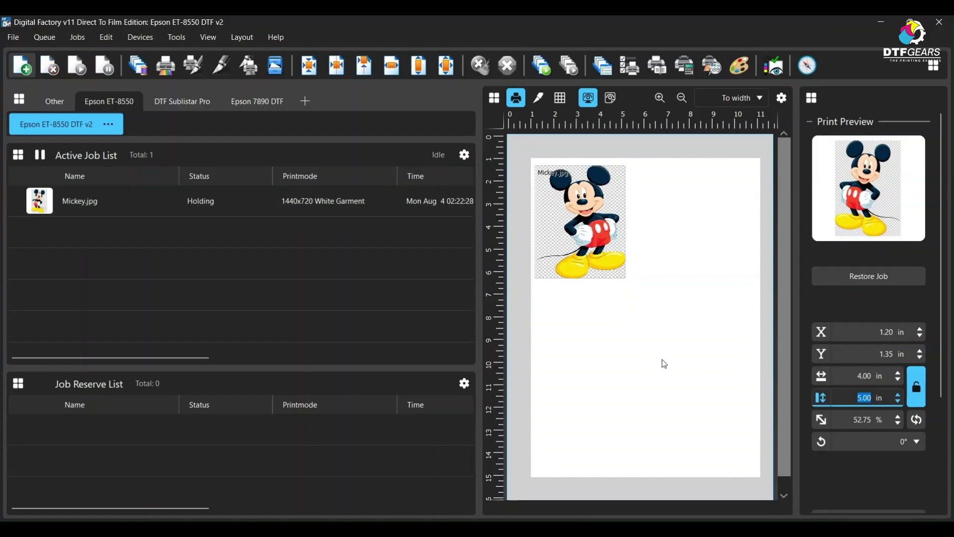
pyautogui.click(612, 272)
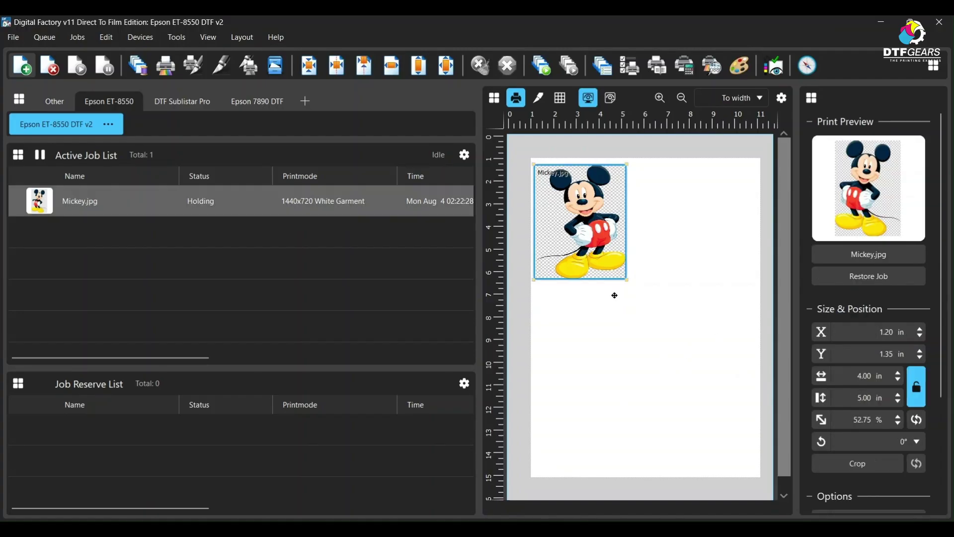
pyautogui.scroll(-1, 904, 359)
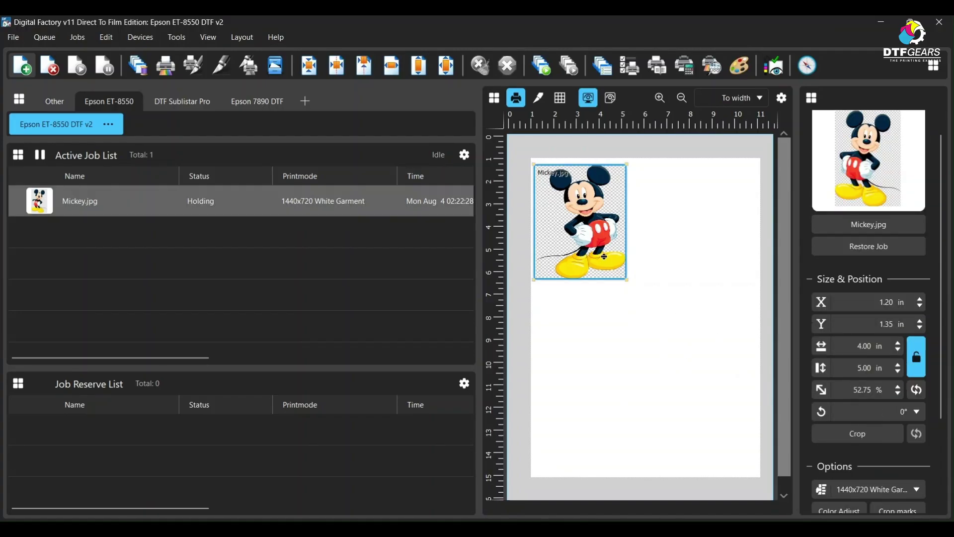
pyautogui.scroll(-1, 844, 387)
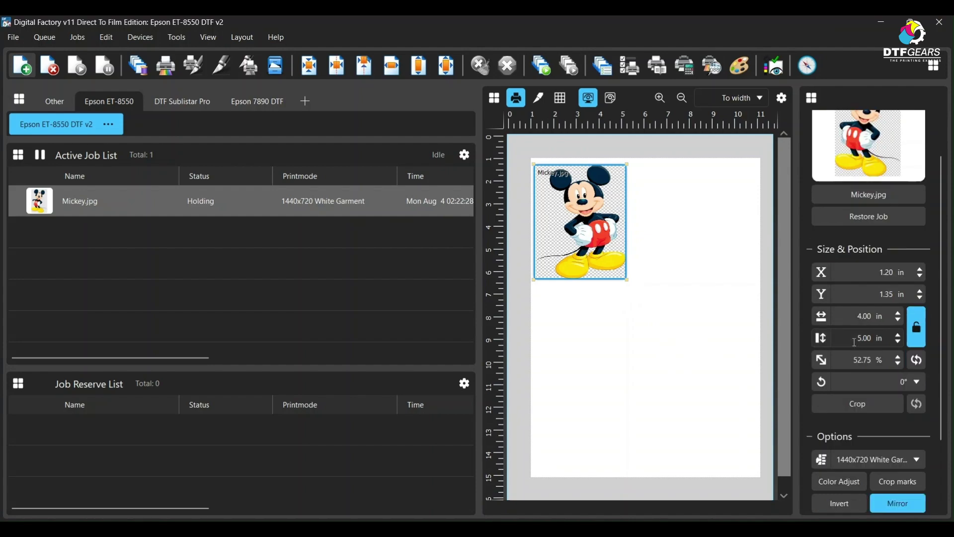
# Crop Mickey to a 3.73 × 5.65 in region at X 0.19, Y 0.10 in and create the job.
pyautogui.click(866, 404)
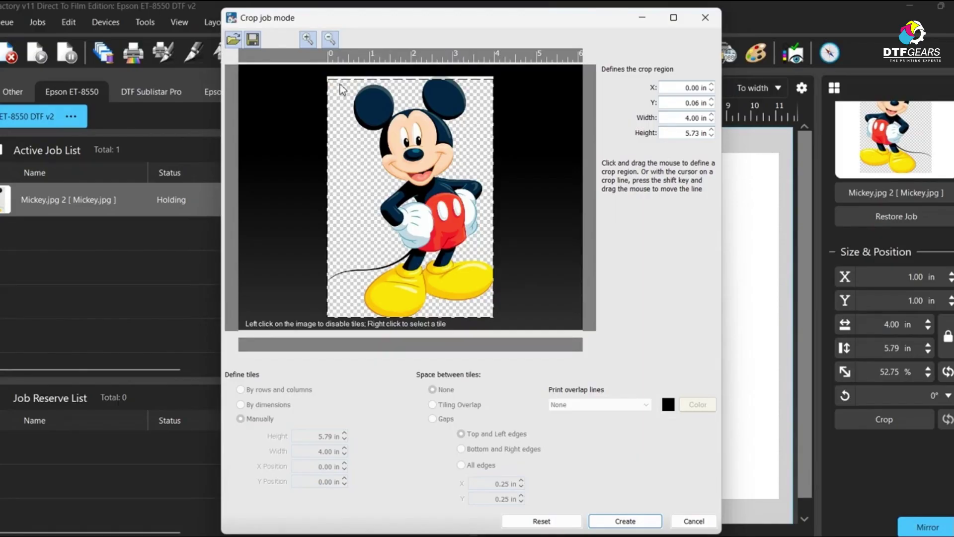
pyautogui.moveTo(340, 86); pyautogui.dragTo(487, 313)
pyautogui.moveTo(340, 84); pyautogui.dragTo(330, 76)
pyautogui.moveTo(334, 189)
pyautogui.mouseDown()
pyautogui.moveTo(349, 191)
pyautogui.moveTo(334, 189)
pyautogui.mouseUp()
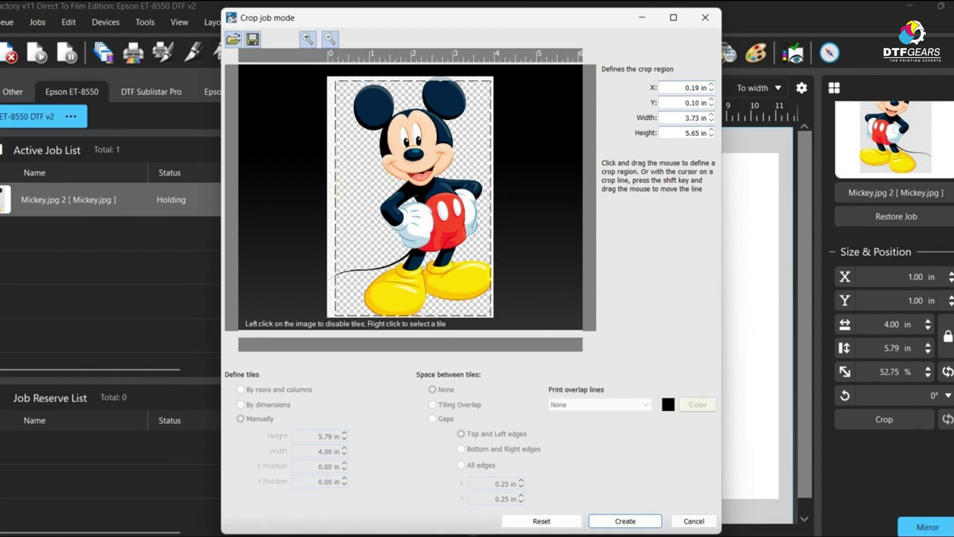
pyautogui.click(625, 521)
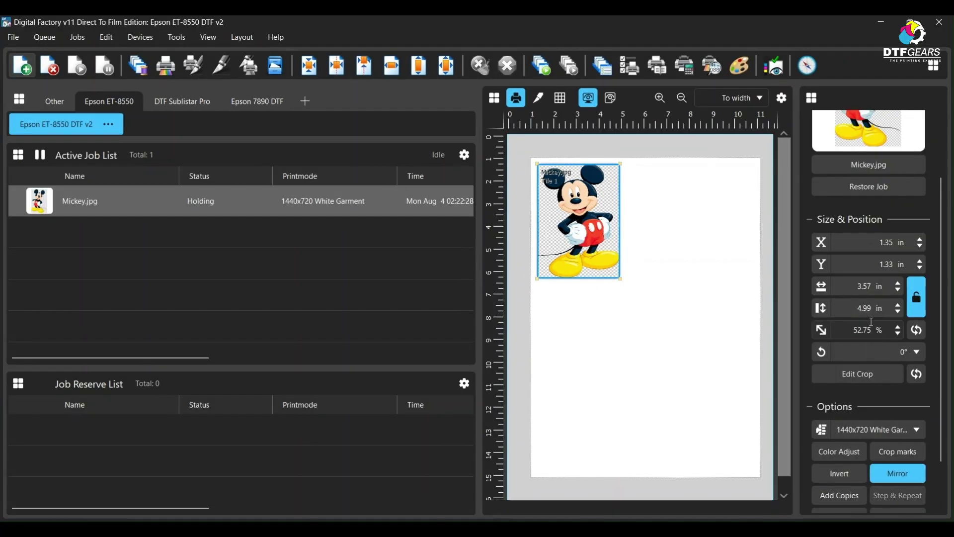
# Add a second copy of the cropped Mickey and select the Mickey.jpg 2 job.
pyautogui.scroll(-3, 896, 328)
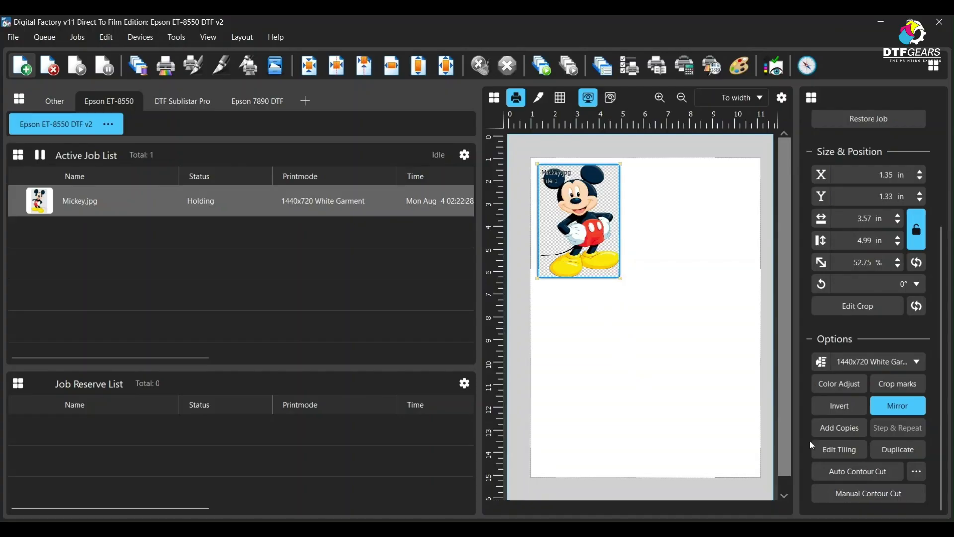
pyautogui.click(852, 426)
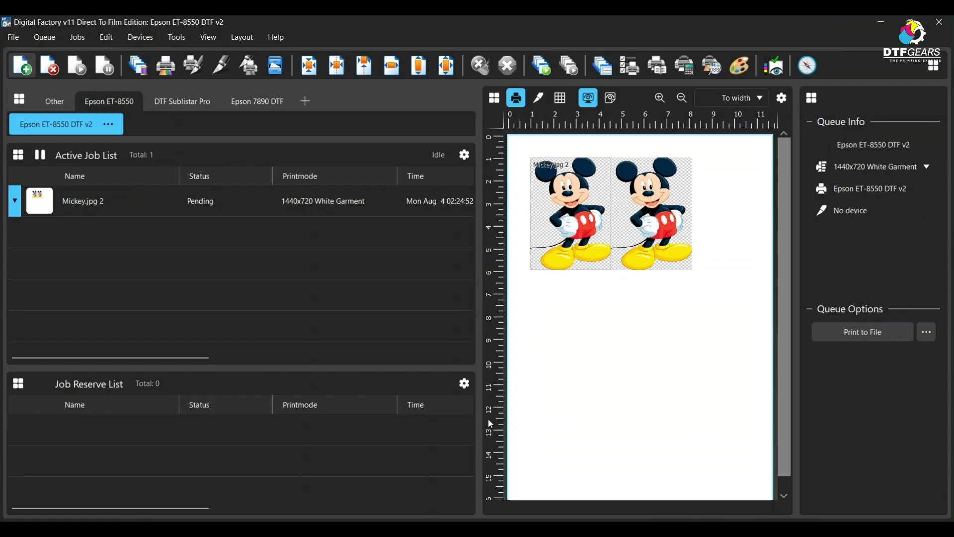
pyautogui.click(587, 282)
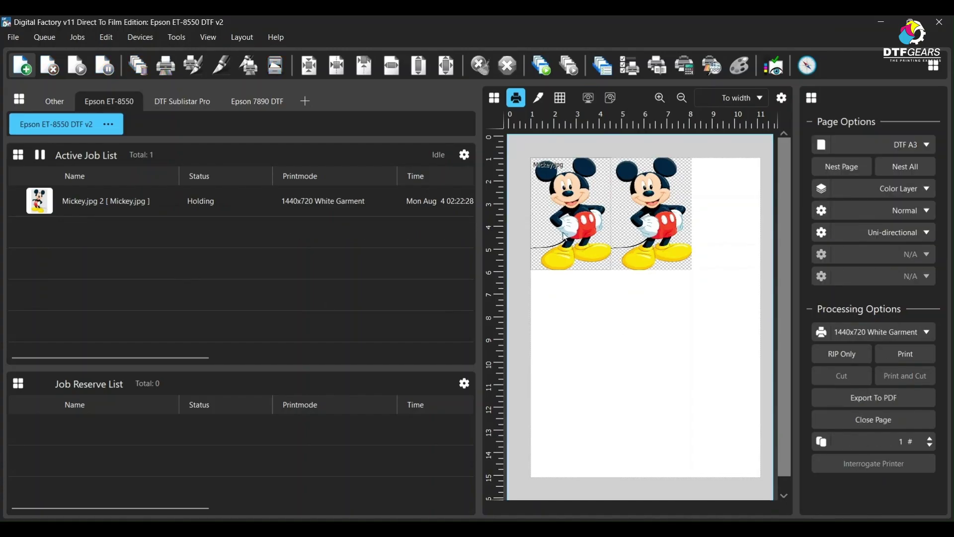
# Set the copies to two rows and two columns for a 2×2 Mickey grid.
pyautogui.moveTo(567, 241)
pyautogui.mouseDown()
pyautogui.moveTo(582, 253)
pyautogui.moveTo(580, 232)
pyautogui.mouseUp()
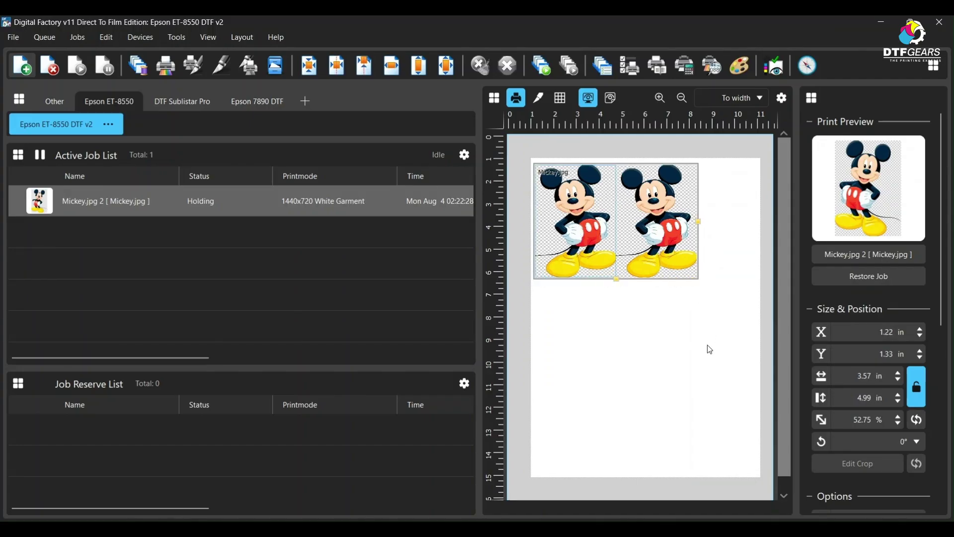
pyautogui.scroll(-3, 866, 313)
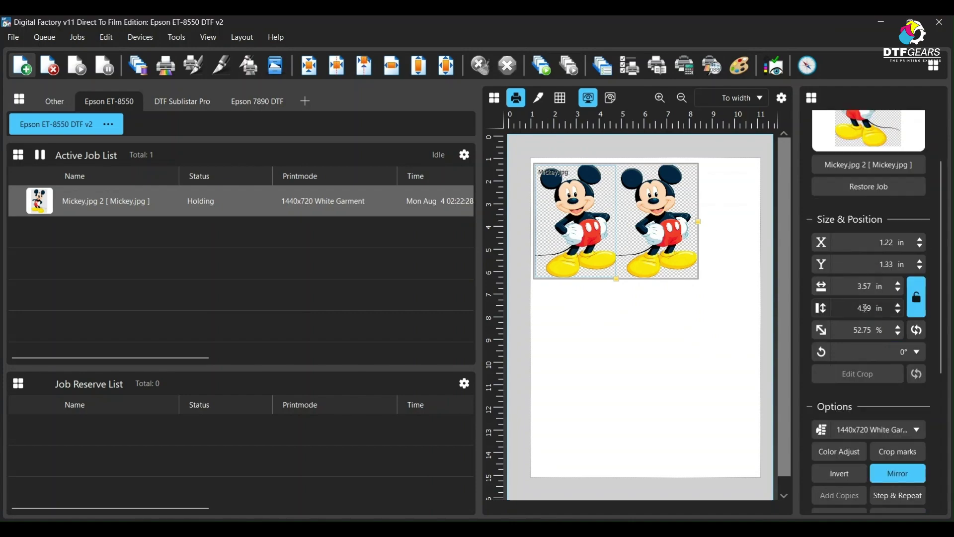
pyautogui.scroll(-5, 889, 324)
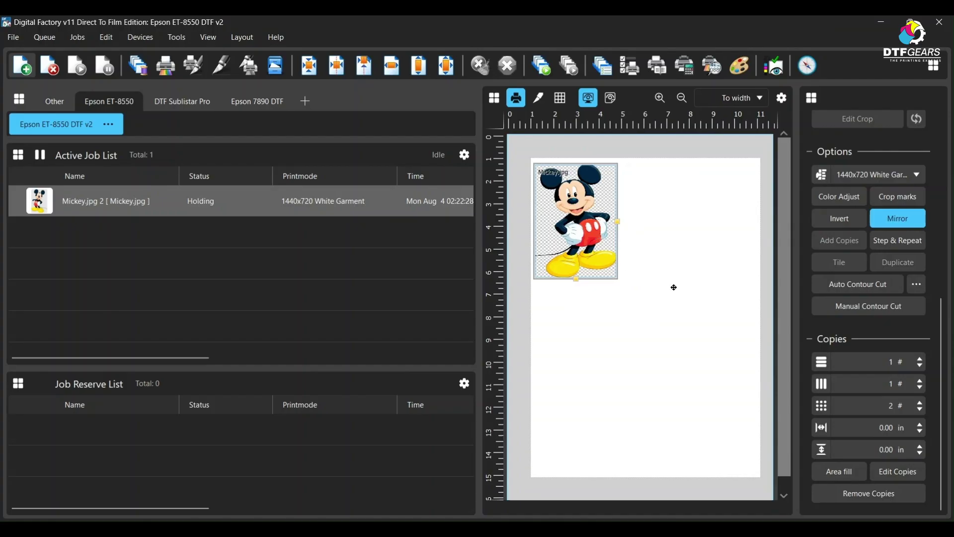
pyautogui.click(921, 362)
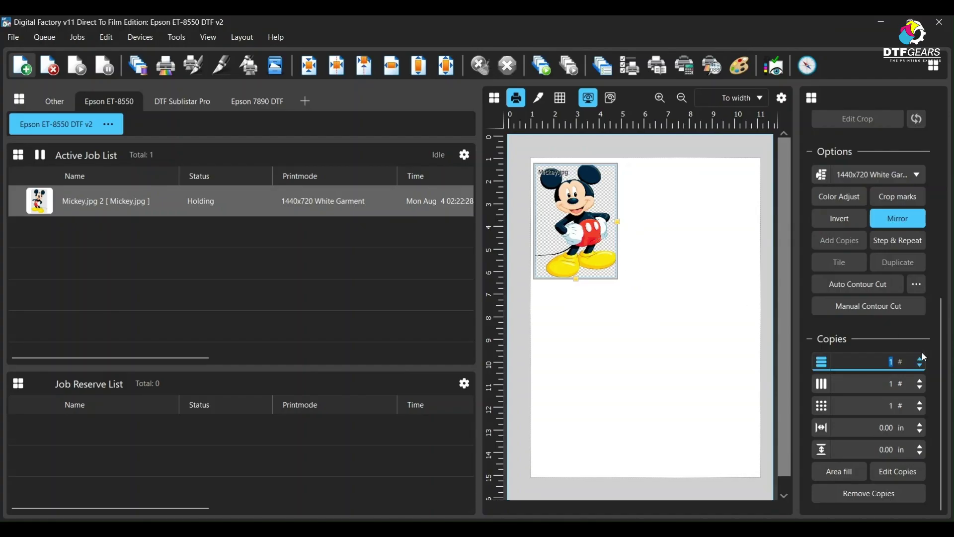
pyautogui.click(923, 354)
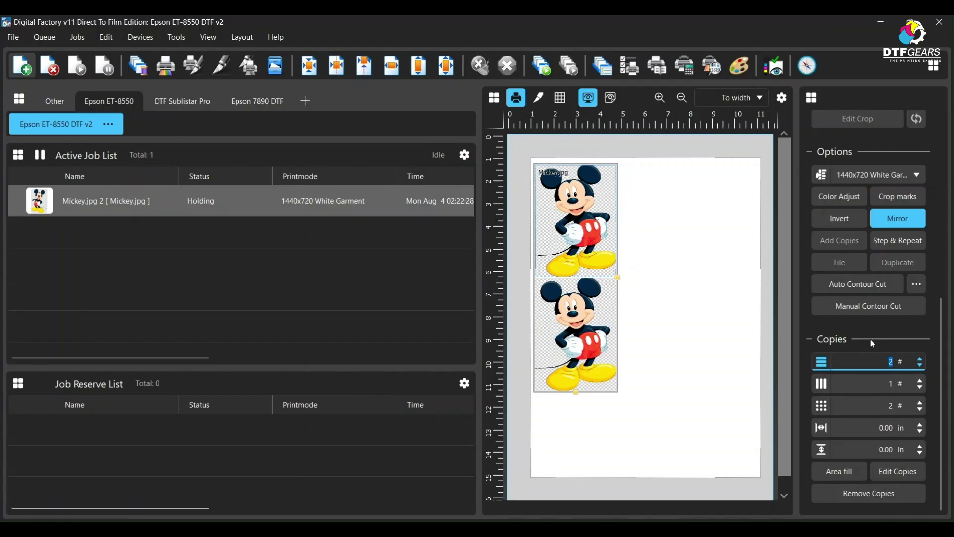
pyautogui.click(921, 387)
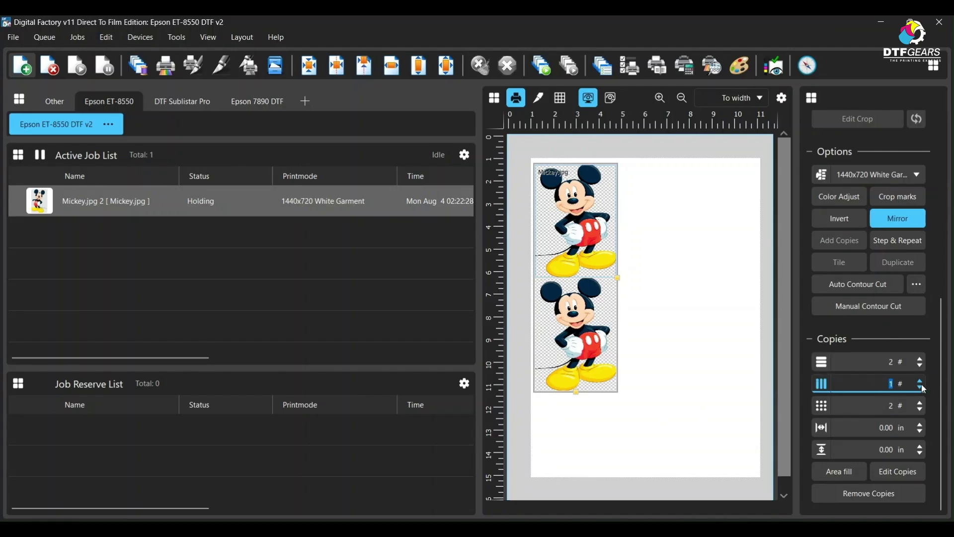
pyautogui.click(924, 380)
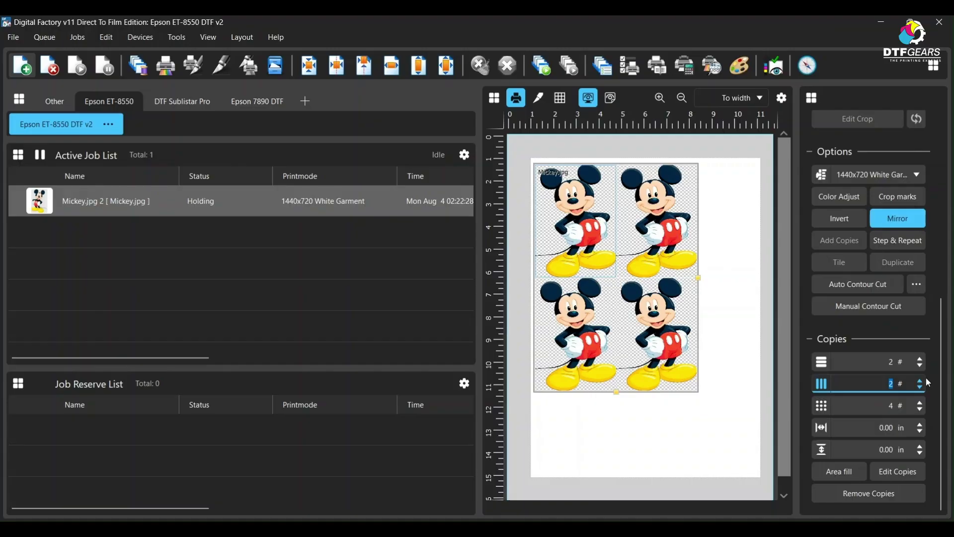
# Set horizontal copy spacing to 0.20 in and add a small gap between rows.
pyautogui.click(920, 429)
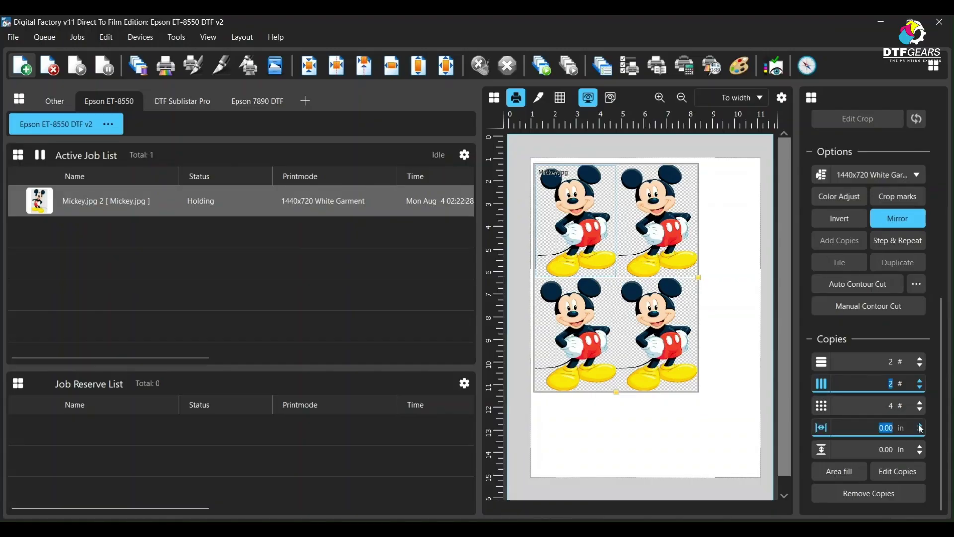
pyautogui.click(920, 427)
pyautogui.click(920, 427)
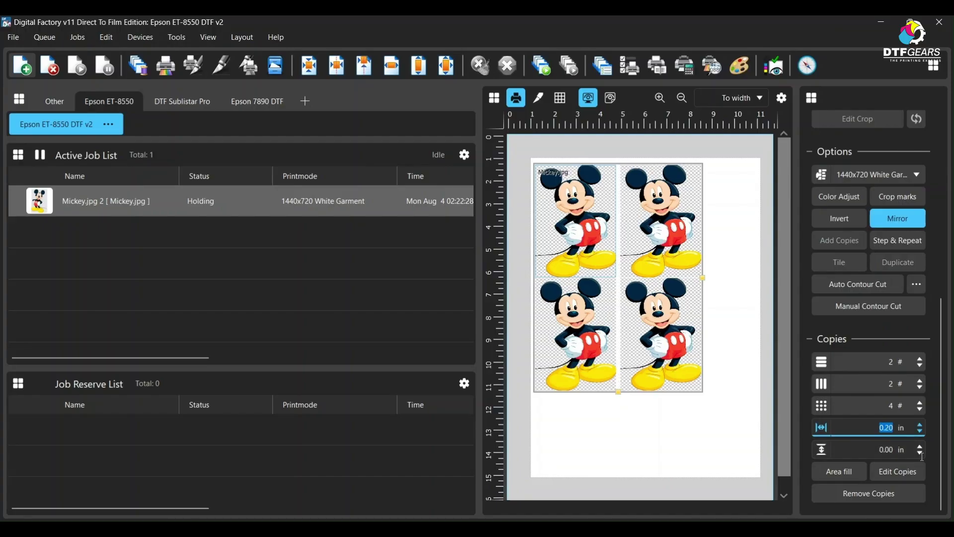
pyautogui.click(920, 446)
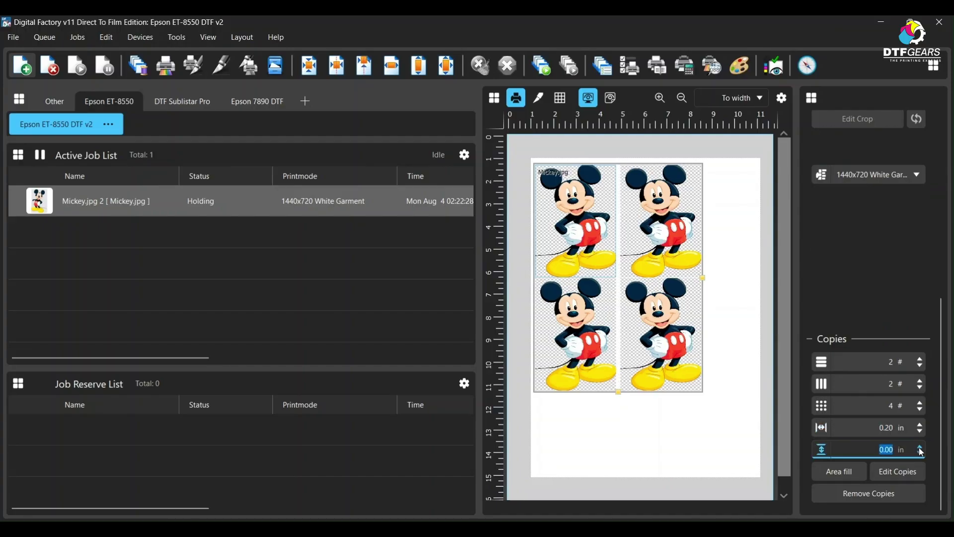
pyautogui.click(920, 447)
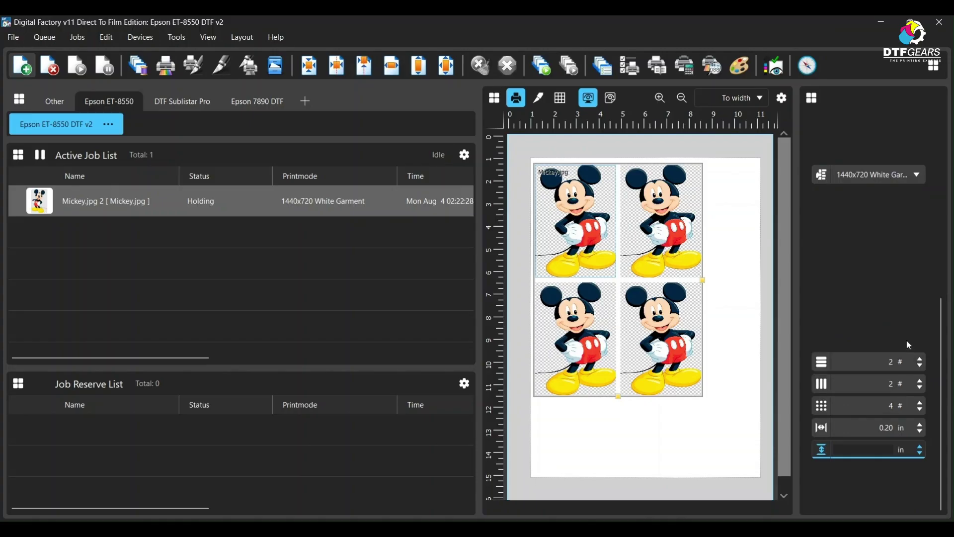
pyautogui.click(727, 283)
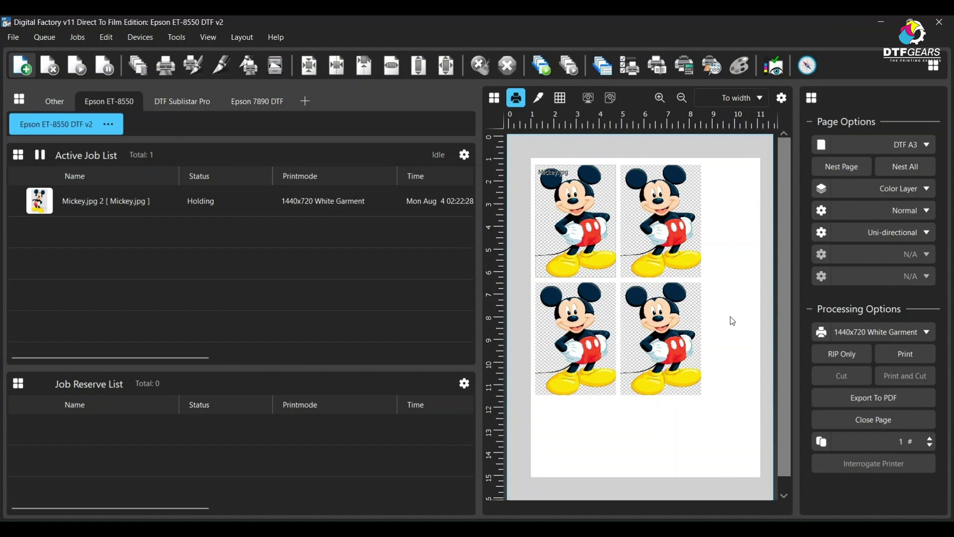
# Restore Mickey to a single image, mirror it, and scale it to 46.81% (3.55 × 5.14 in).
pyautogui.click(602, 216)
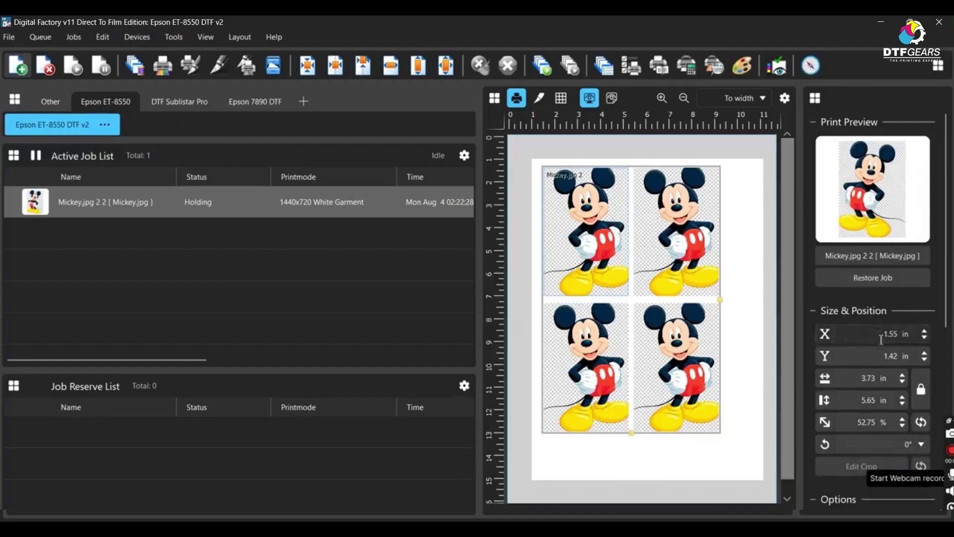
pyautogui.click(887, 281)
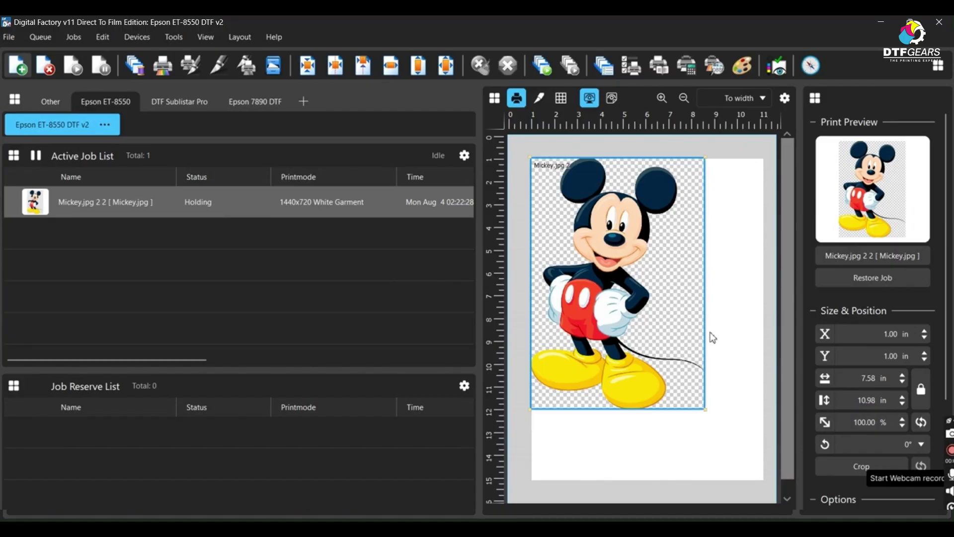
pyautogui.scroll(-2, 863, 337)
pyautogui.scroll(-2, 863, 337)
pyautogui.click(902, 407)
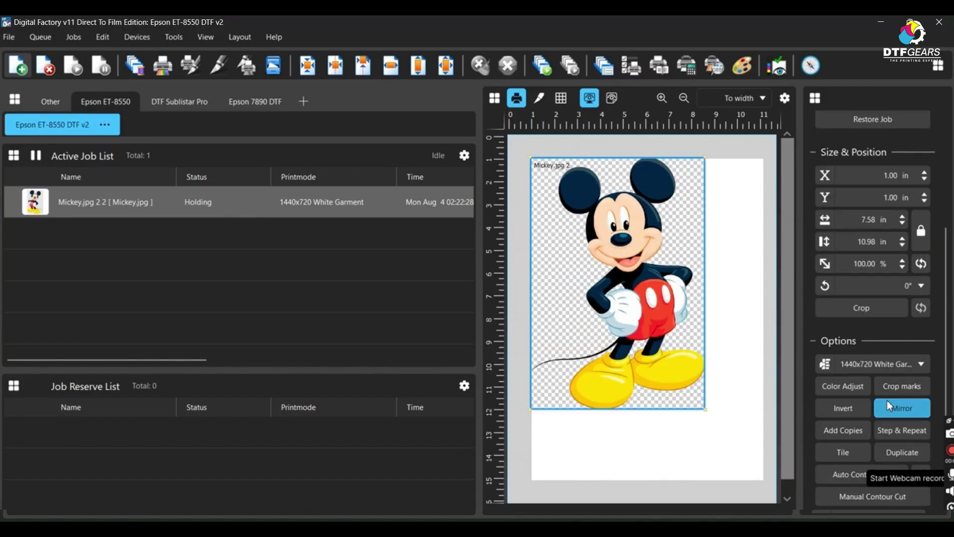
pyautogui.scroll(4, 850, 221)
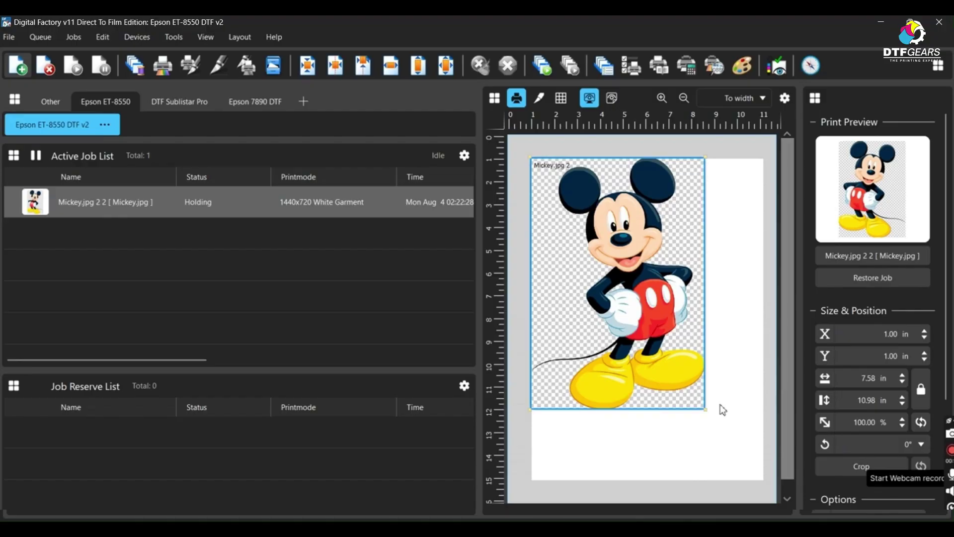
pyautogui.moveTo(708, 413); pyautogui.dragTo(613, 275)
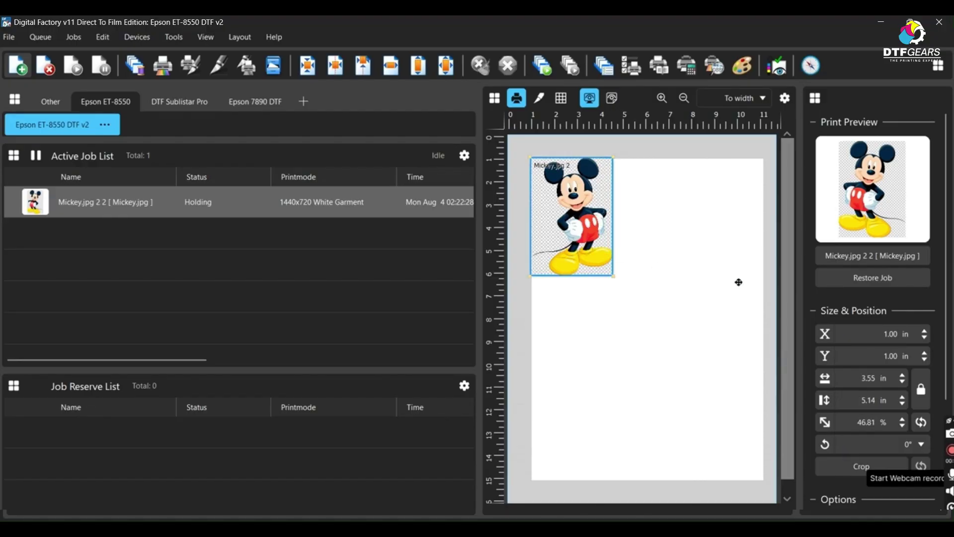
pyautogui.scroll(-3, 870, 315)
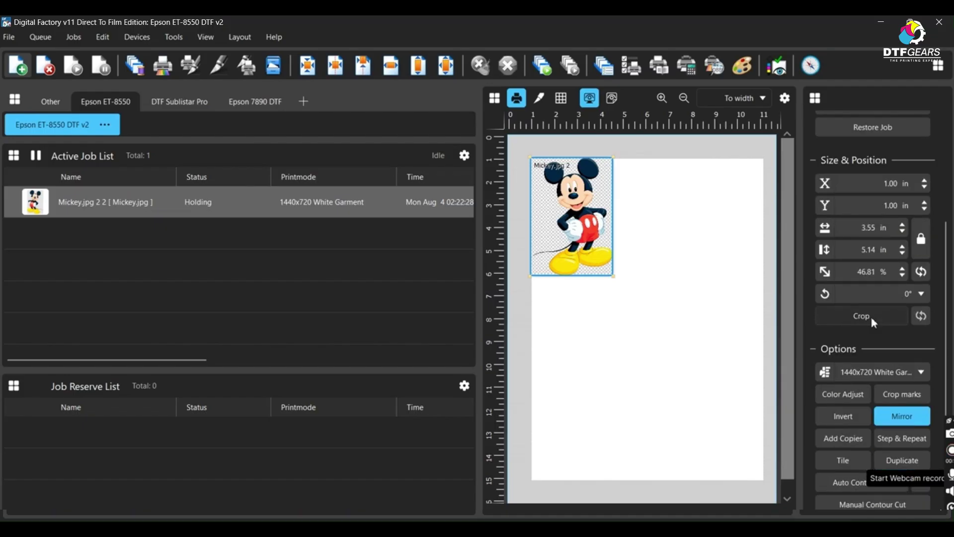
# Create one duplicate of the Mickey job using 'Clone of current object'.
pyautogui.click(903, 453)
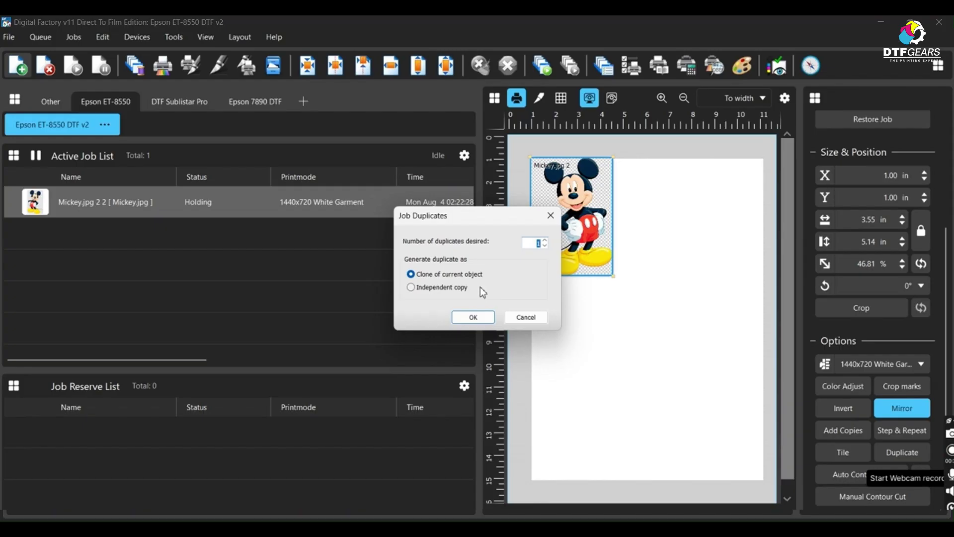
pyautogui.click(433, 292)
pyautogui.click(439, 277)
pyautogui.click(474, 318)
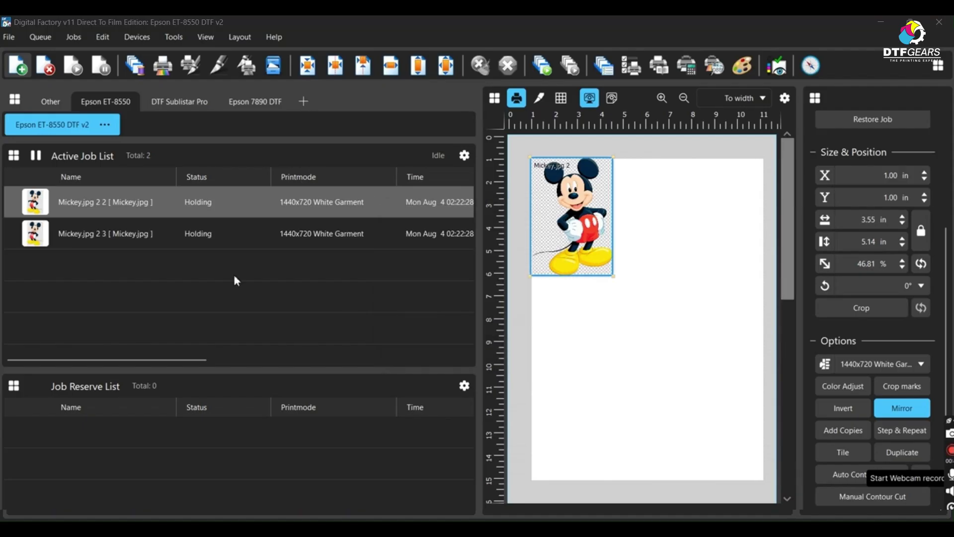
# Check the new Mickey.jpg 2 3 job, reselect the original, then deselect to the page.
pyautogui.click(157, 241)
pyautogui.click(231, 215)
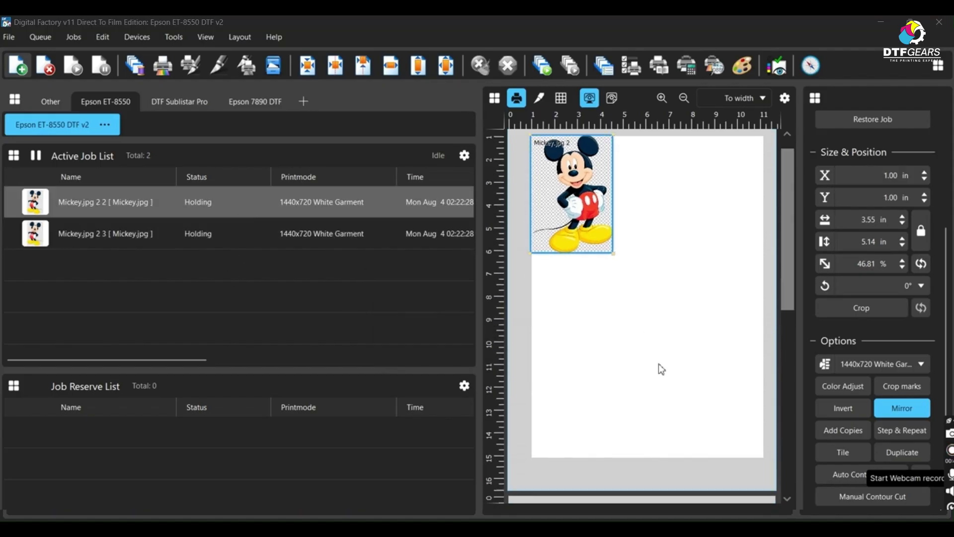
pyautogui.scroll(-1, 661, 369)
pyautogui.scroll(-2, 660, 369)
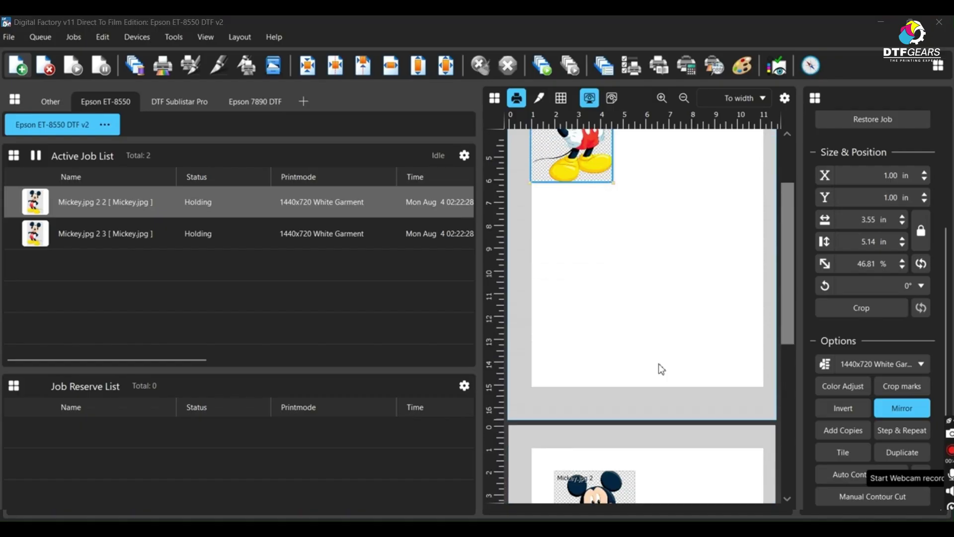
pyautogui.scroll(-5, 661, 369)
pyautogui.scroll(6, 661, 369)
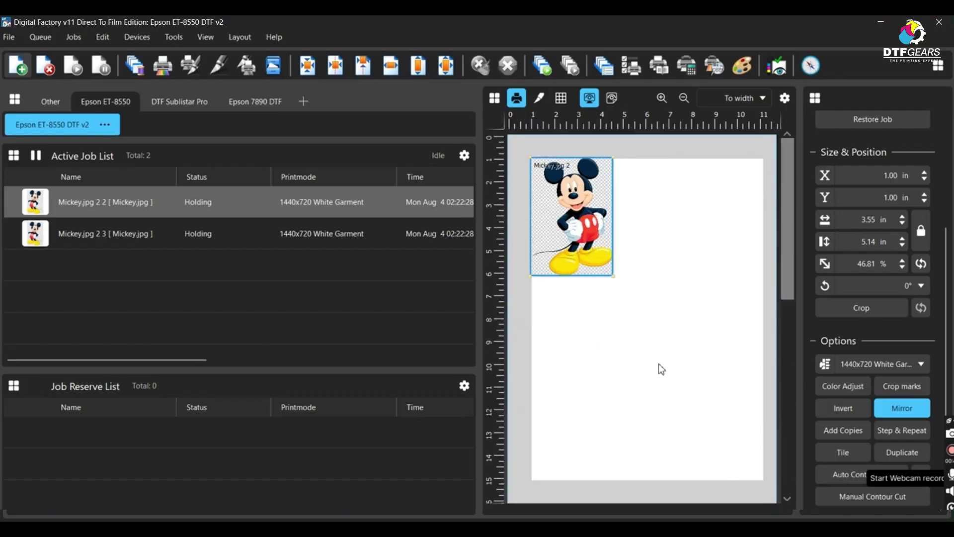
pyautogui.click(699, 252)
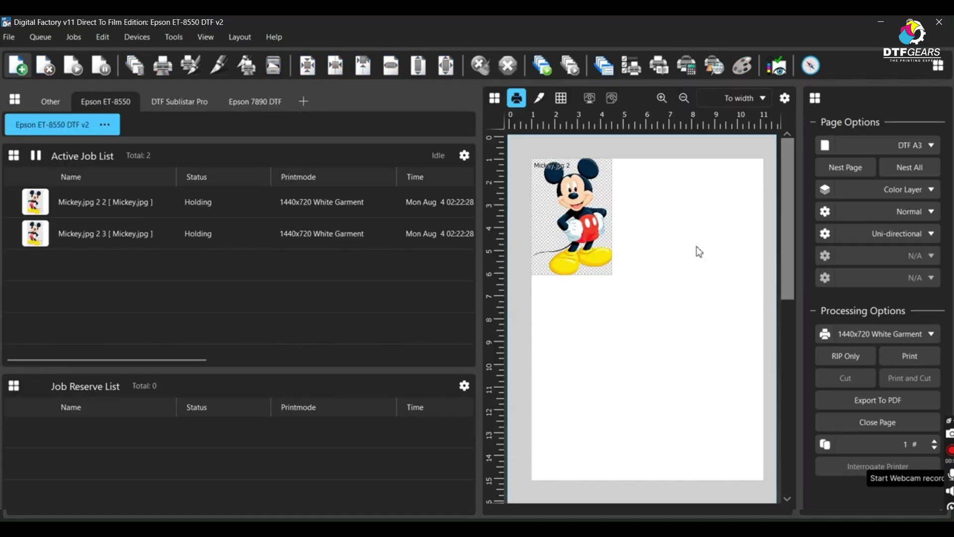
# Nest the duplicate beside the first Mickey, placing it at X 4.97, Y 1.53 in.
pyautogui.click(845, 167)
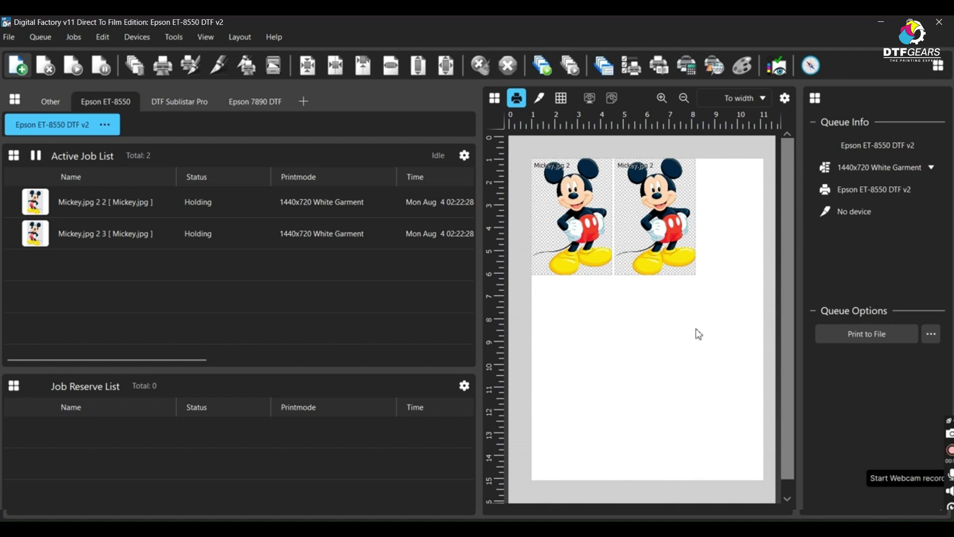
pyautogui.moveTo(684, 258); pyautogui.dragTo(692, 269)
pyautogui.moveTo(573, 239); pyautogui.dragTo(574, 254)
pyautogui.click(675, 279)
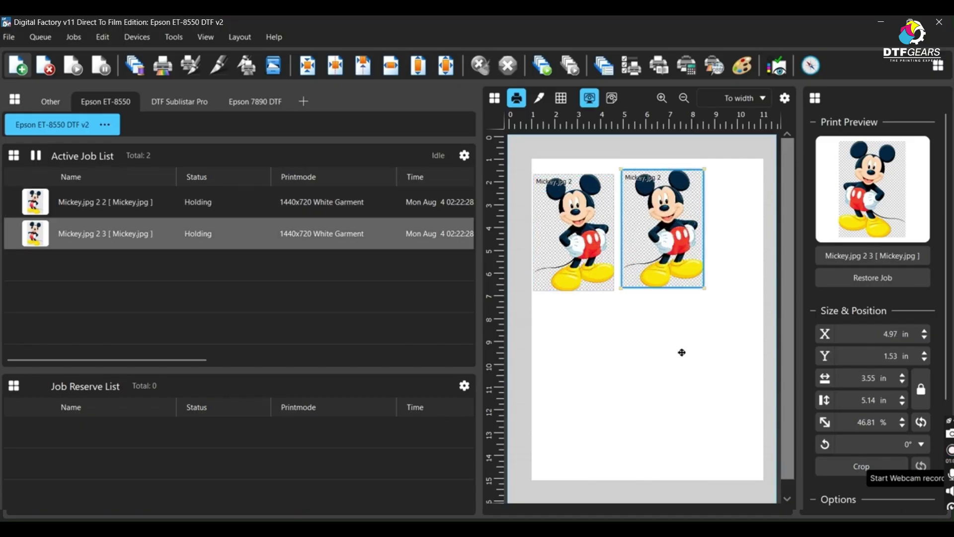
pyautogui.scroll(-4, 863, 363)
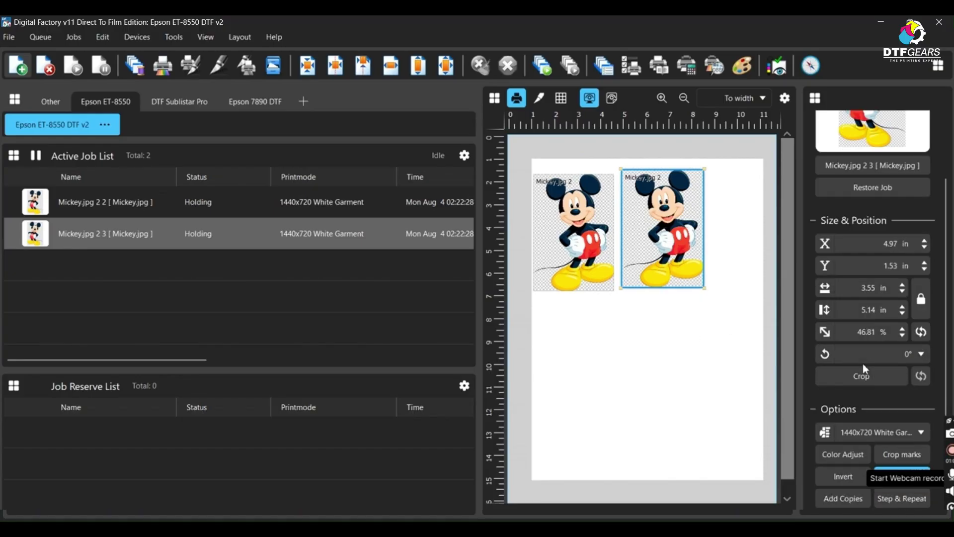
# Duplicate the Mickey job twice so the job list holds four Mickey copies.
pyautogui.click(902, 452)
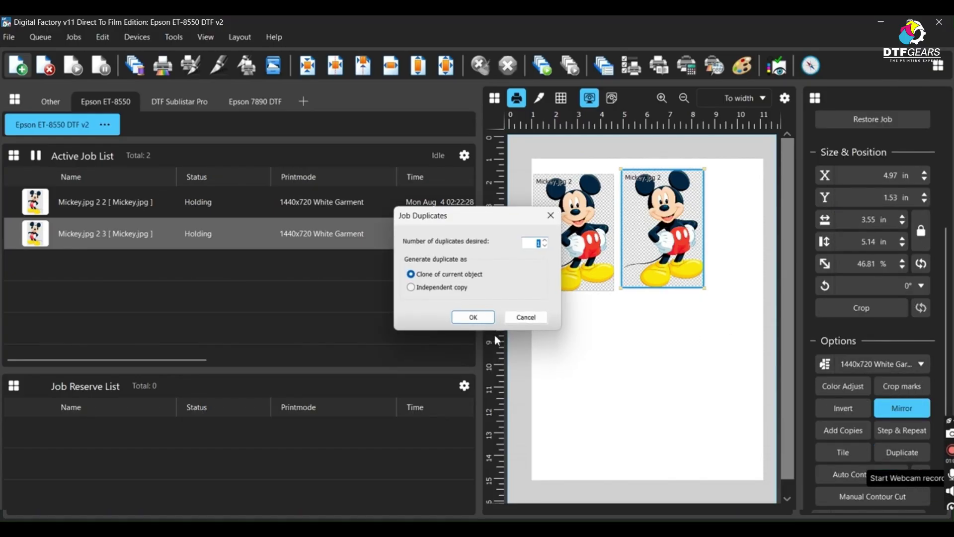
pyautogui.click(544, 240)
pyautogui.click(489, 317)
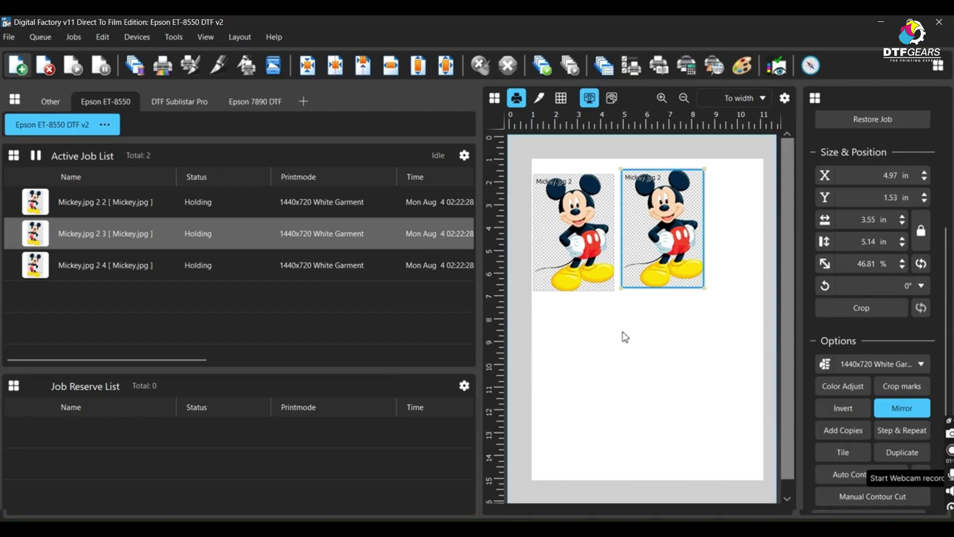
pyautogui.scroll(-2, 634, 315)
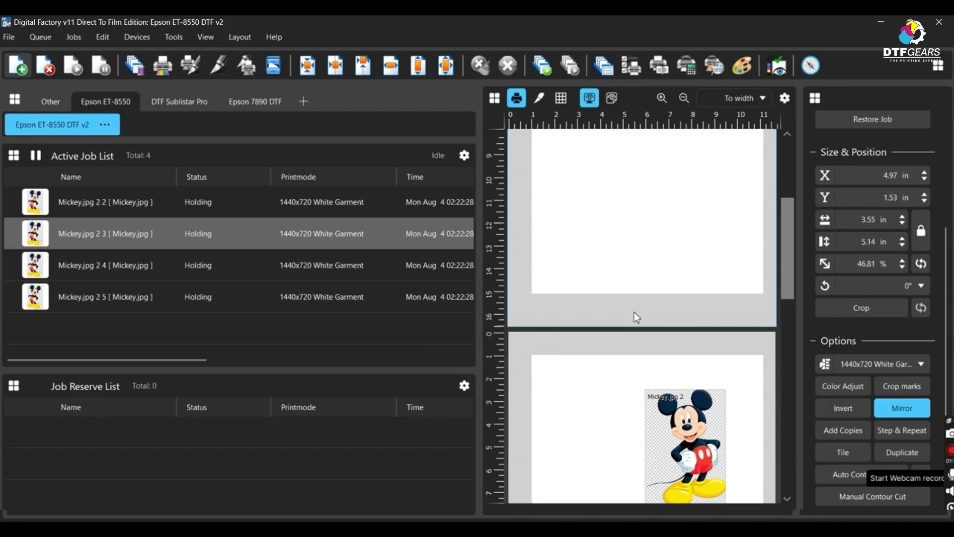
pyautogui.scroll(2, 634, 315)
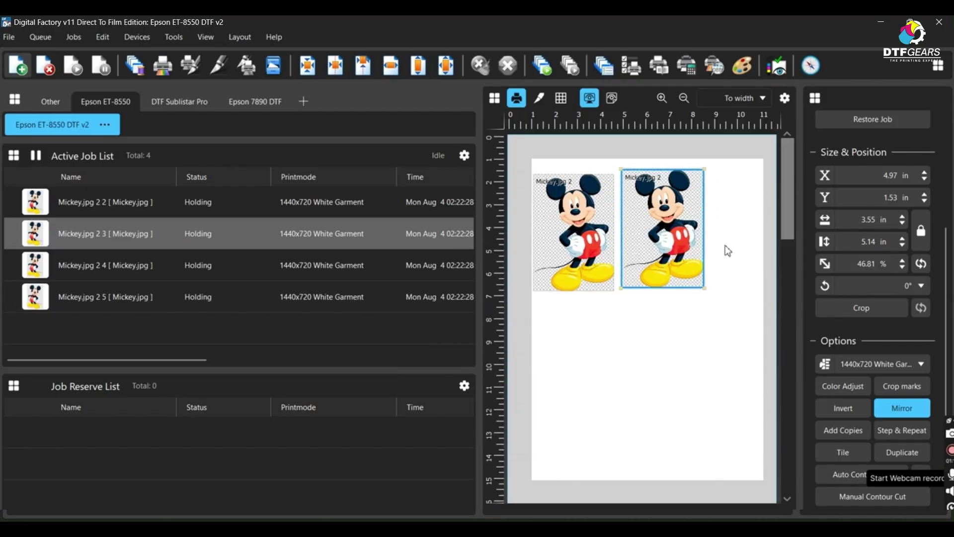
# Nest all four Mickeys on the page and nudge the fourth into the bottom-right spot.
pyautogui.click(736, 278)
pyautogui.click(934, 175)
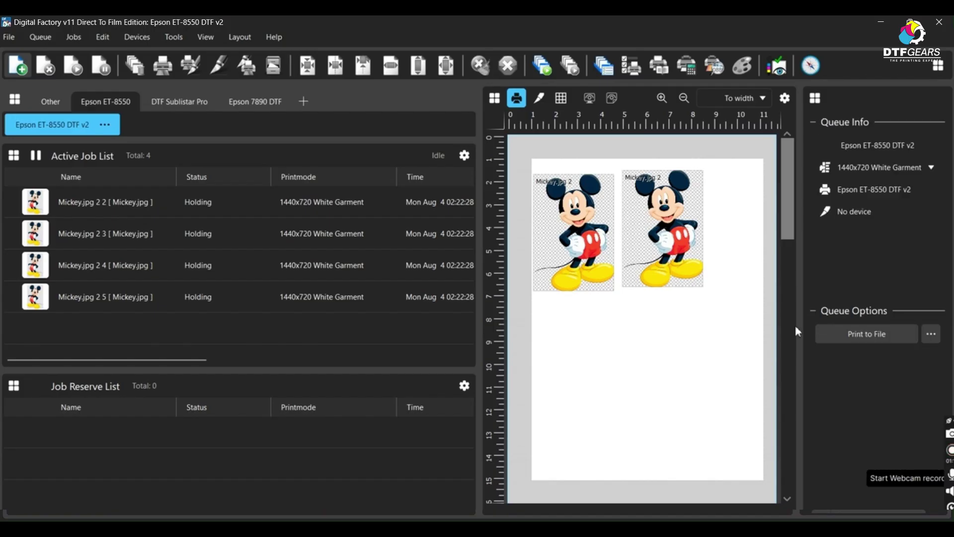
pyautogui.click(657, 356)
pyautogui.moveTo(657, 357)
pyautogui.mouseDown()
pyautogui.moveTo(655, 386)
pyautogui.moveTo(653, 358)
pyautogui.mouseUp()
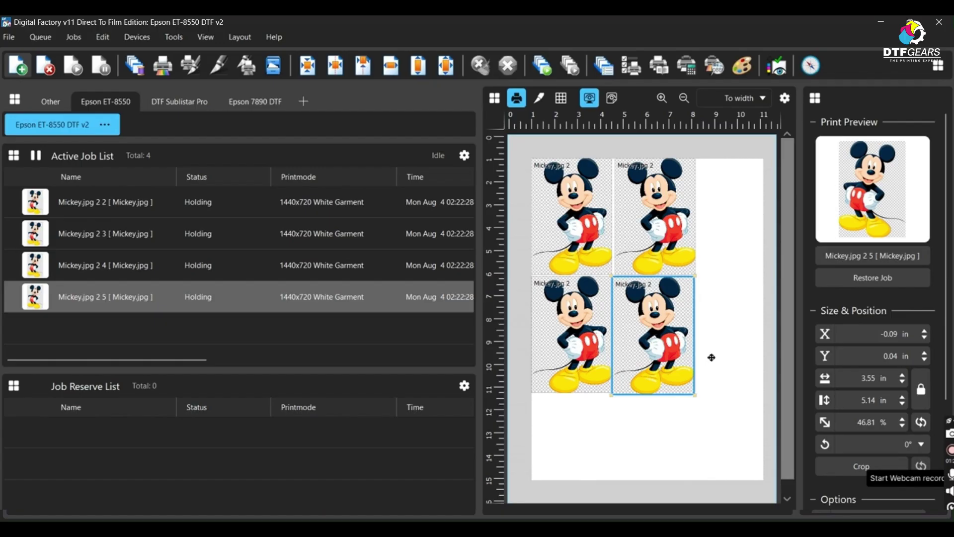